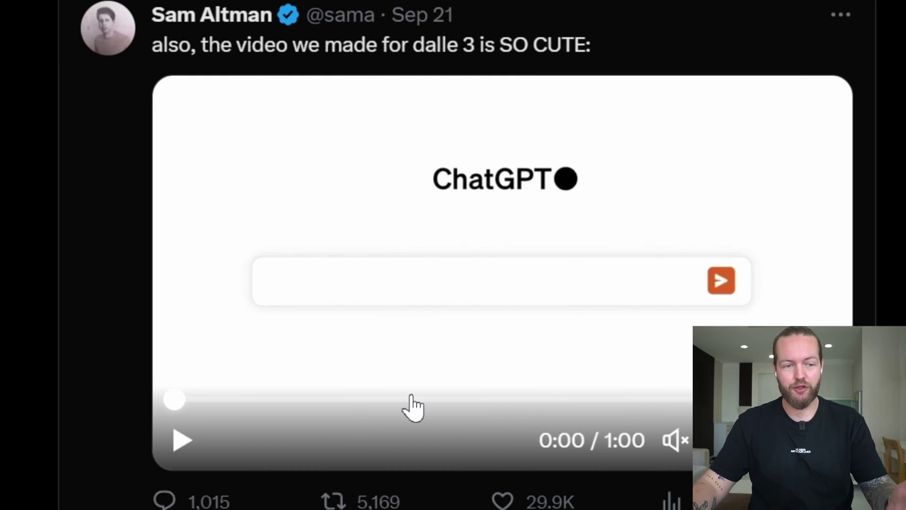
# Start the DALL-E 3 demo clip embedded in the X post
pyautogui.moveTo(218, 29)
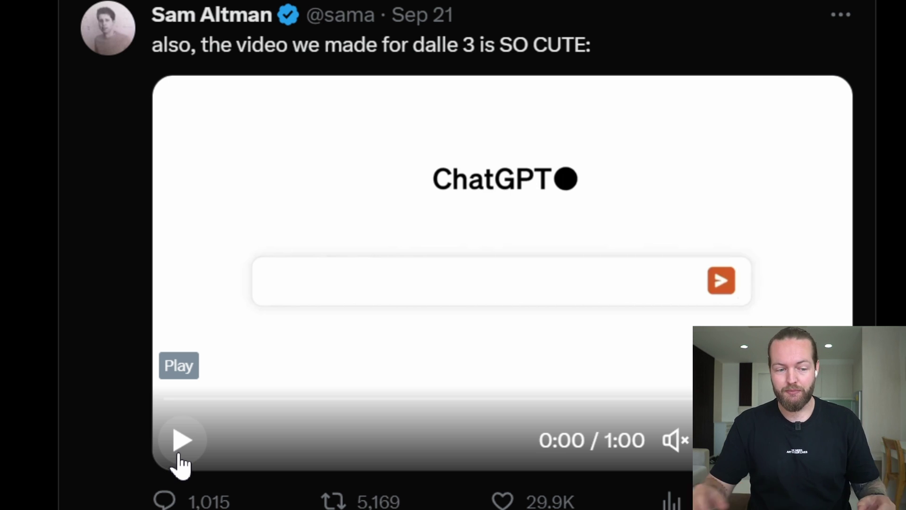
pyautogui.click(179, 454)
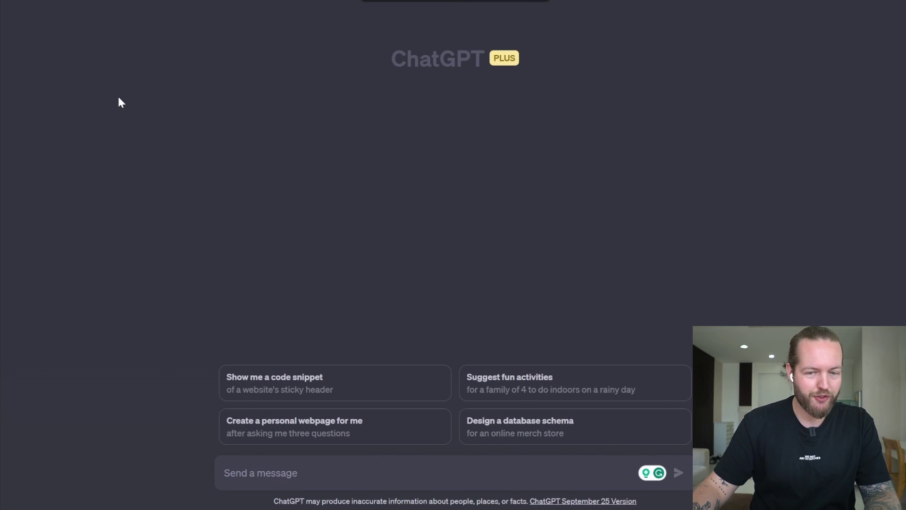
# Paste the sunflower hedgehog bedtime-story prompt into ChatGPT and send it
pyautogui.write('make a bedtime story about a sunflower hedgehog for kids. include visual descriptions for illustrations and text to be narrated')
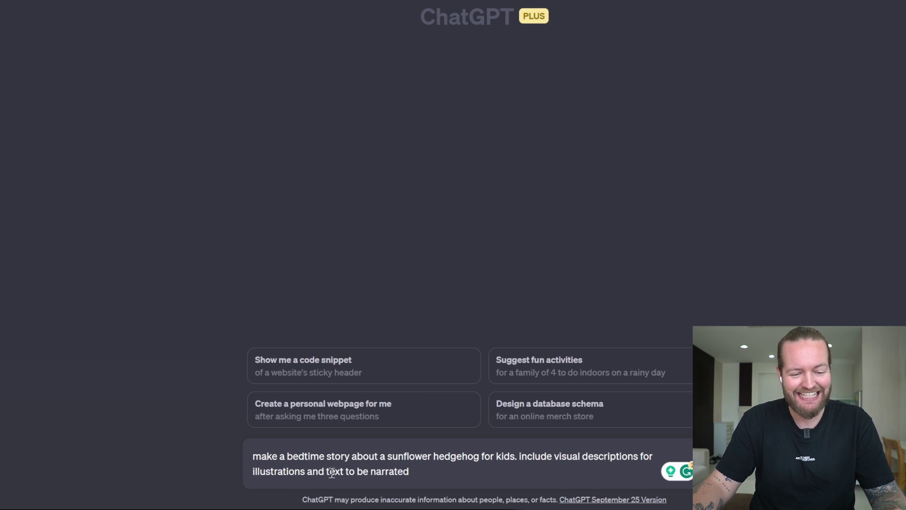
pyautogui.press('Return')
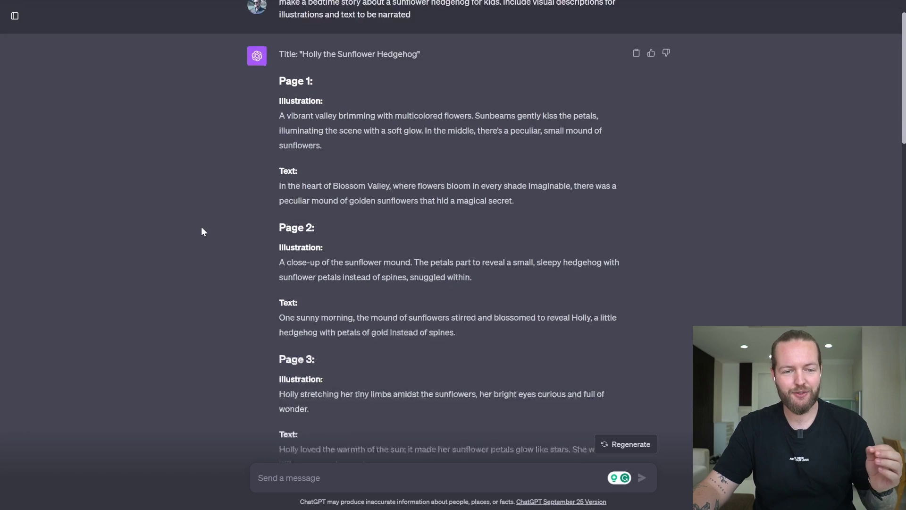
# Scroll through 'Holly the Sunflower Hedgehog' and select the narration-only story text
pyautogui.scroll(-4, 201, 226)
pyautogui.scroll(-20, 259, 163)
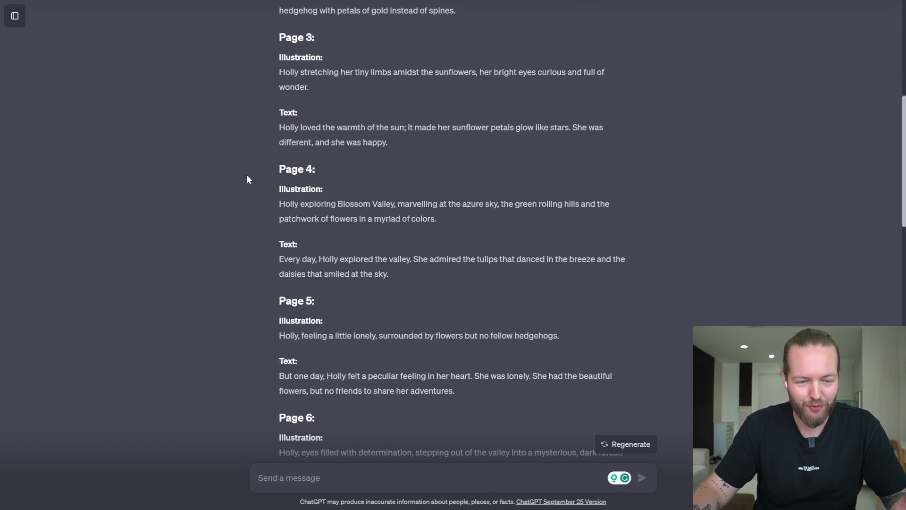
pyautogui.scroll(-7, 236, 186)
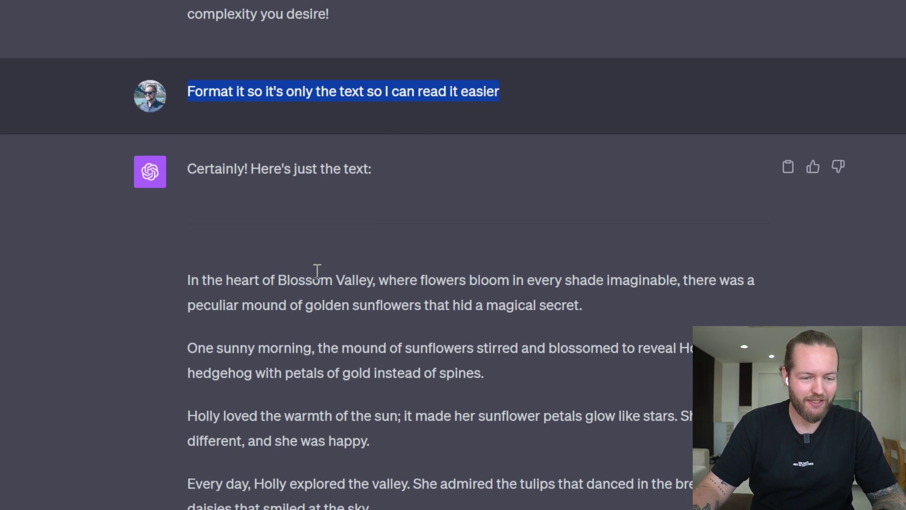
pyautogui.scroll(-15, 253, 210)
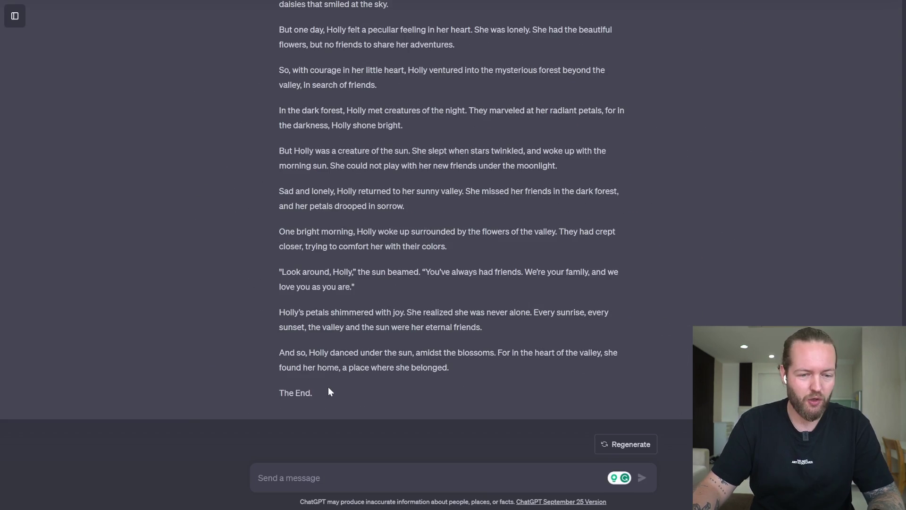
pyautogui.moveTo(327, 387); pyautogui.dragTo(278, 138)
pyautogui.scroll(-20, 674, 298)
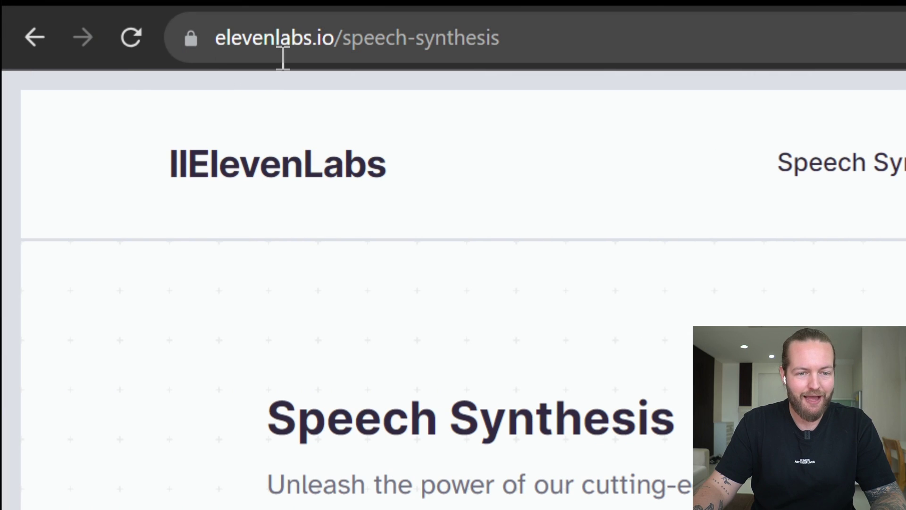
# Paste the Holly story text into ElevenLabs' Speech Synthesis text box
pyautogui.scroll(-5, 609, 344)
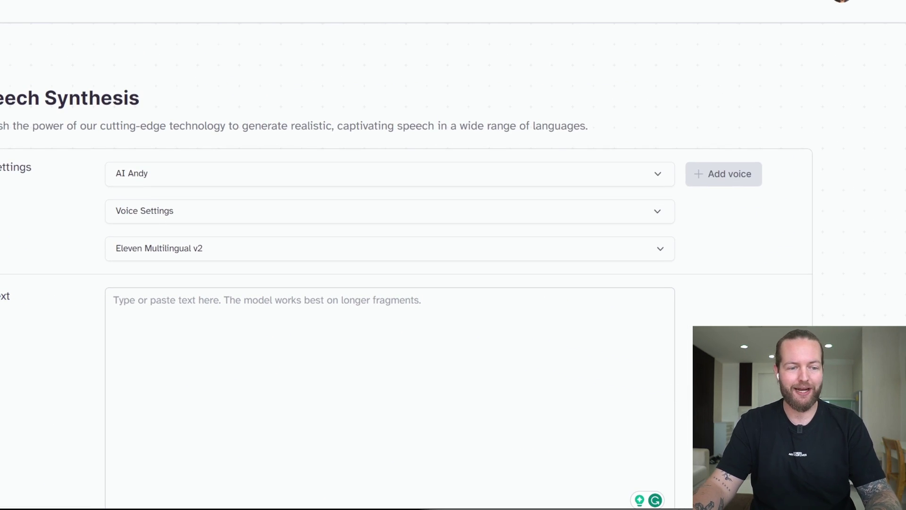
pyautogui.click(455, 344)
pyautogui.hotkey('ctrl', 'v')
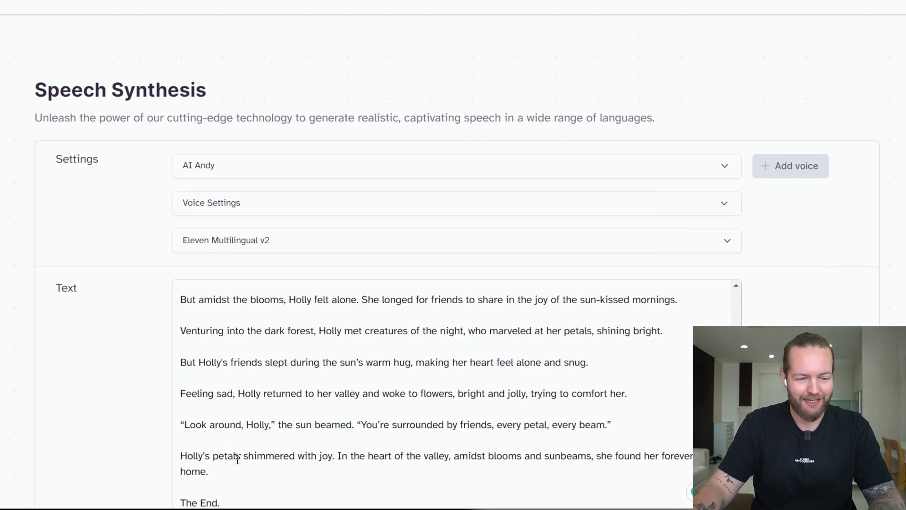
pyautogui.scroll(3, 237, 458)
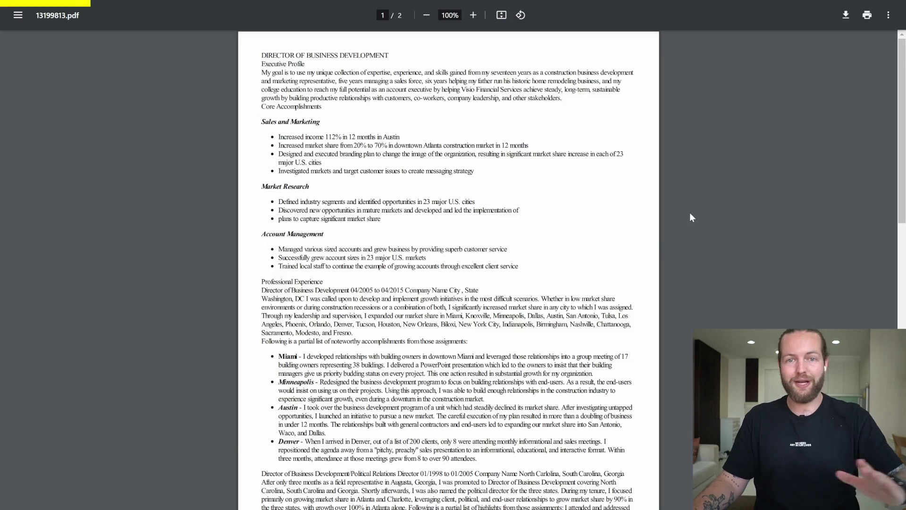
# Ask AskYourPDF 'What is this document about?' and scroll through its answer
pyautogui.scroll(-6, 689, 212)
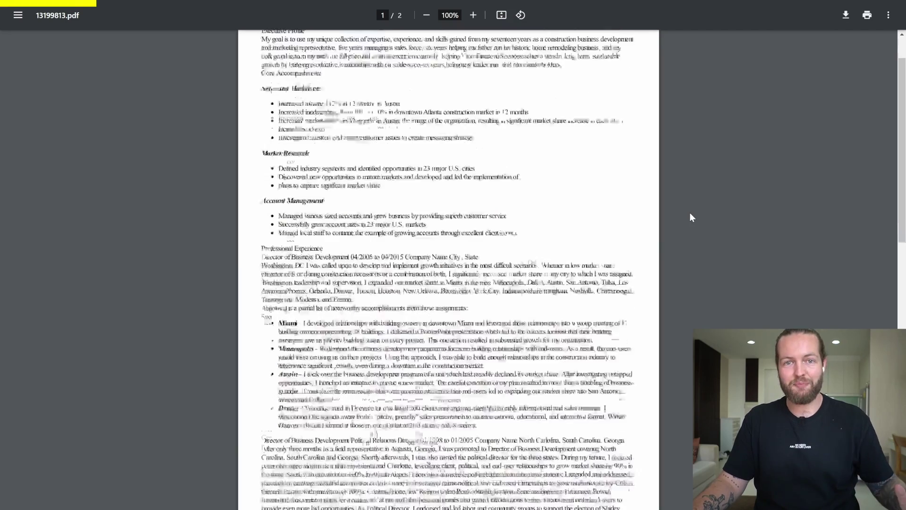
pyautogui.scroll(-3, 690, 212)
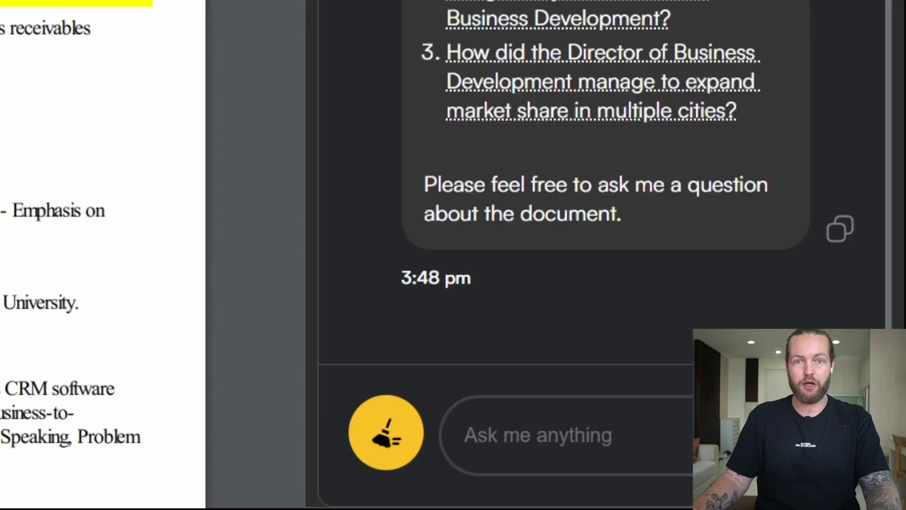
pyautogui.write('What is this docume')
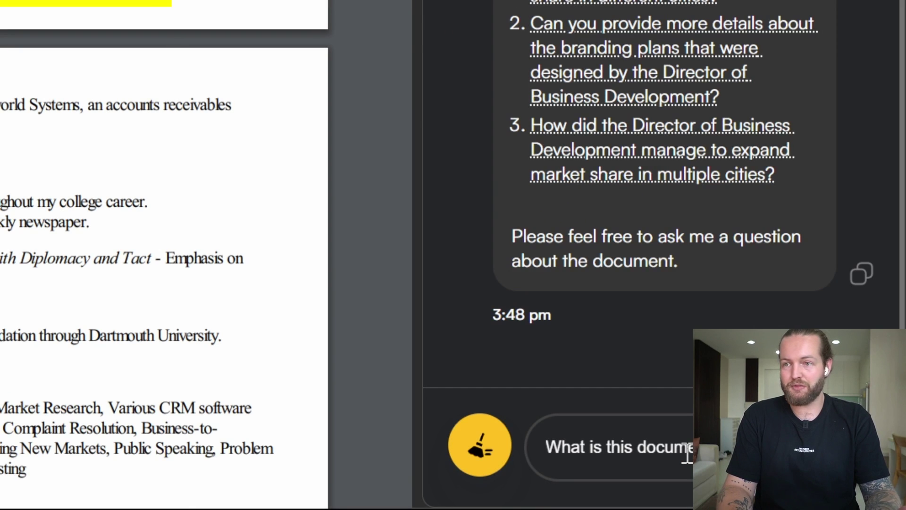
pyautogui.write('nt about?')
pyautogui.press('Return')
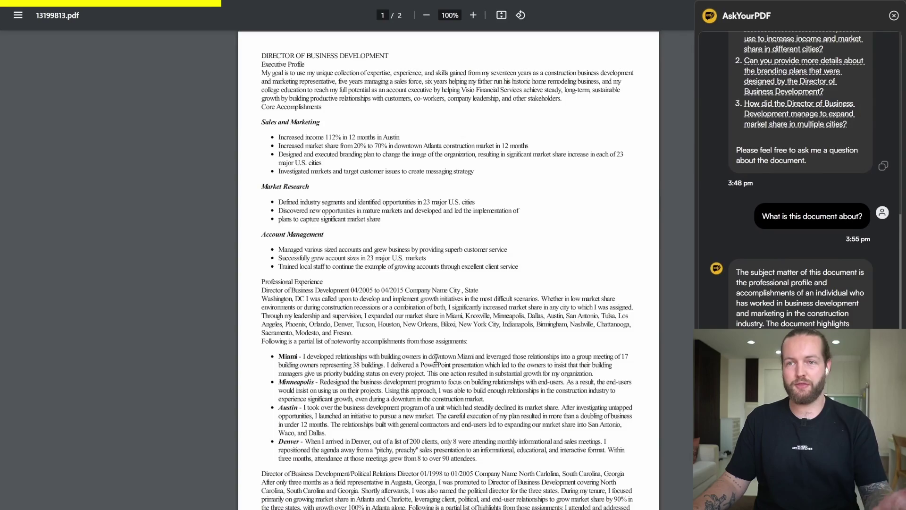
pyautogui.scroll(-5, 436, 358)
pyautogui.scroll(-1, 437, 358)
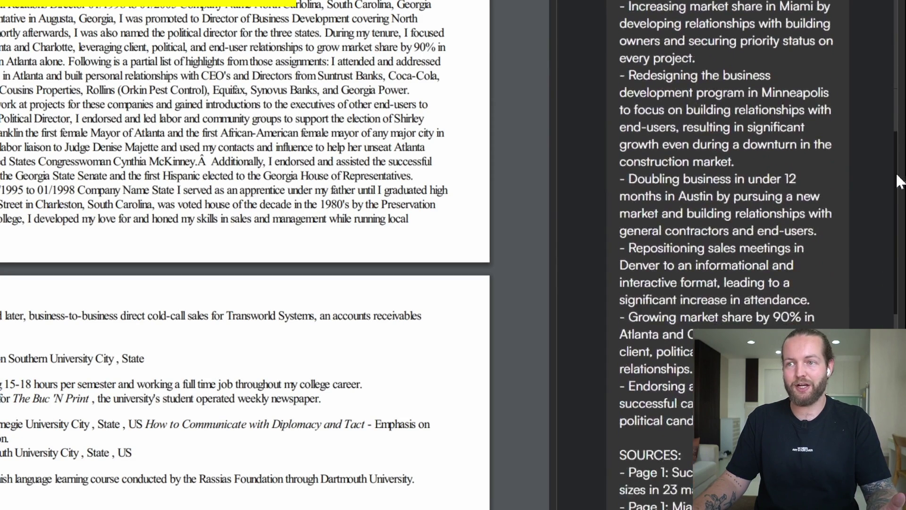
pyautogui.moveTo(897, 230); pyautogui.dragTo(892, 326)
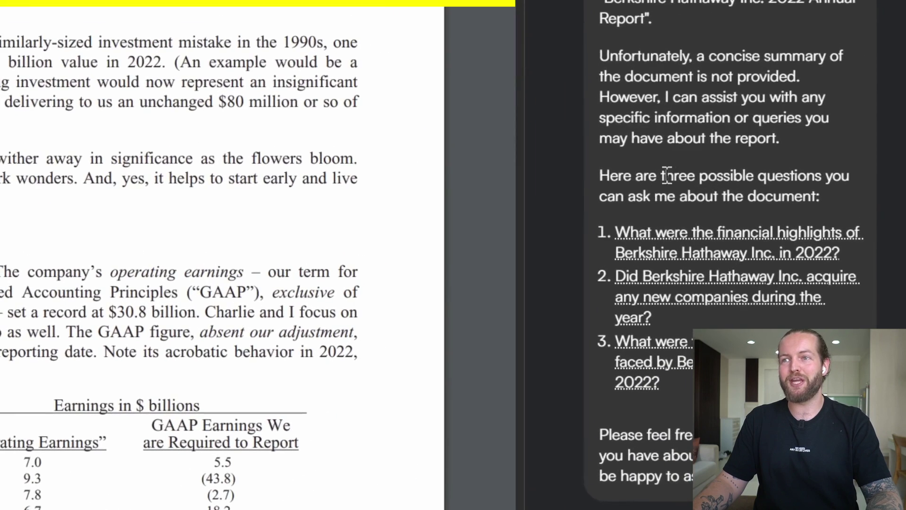
# Use a suggested question to ask whether Berkshire acquired new companies, highlighting the Alleghany answer
pyautogui.moveTo(667, 176); pyautogui.dragTo(735, 179)
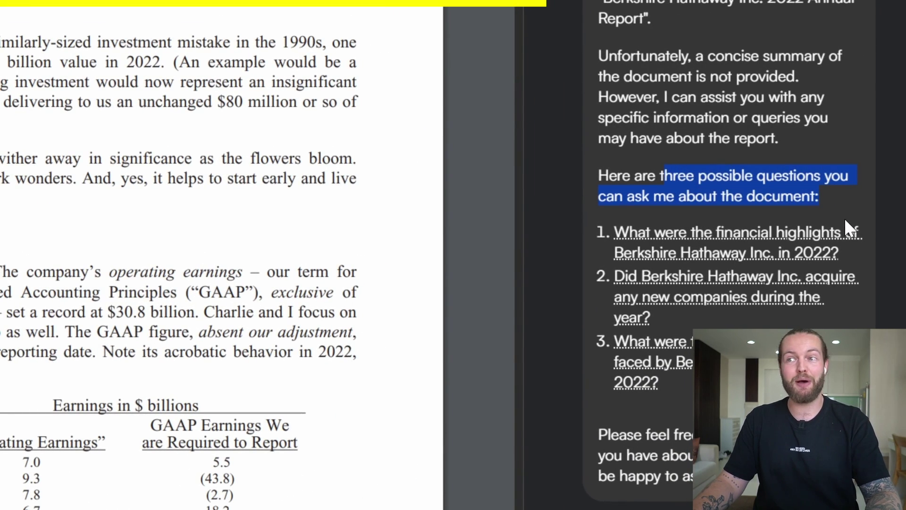
pyautogui.click(755, 302)
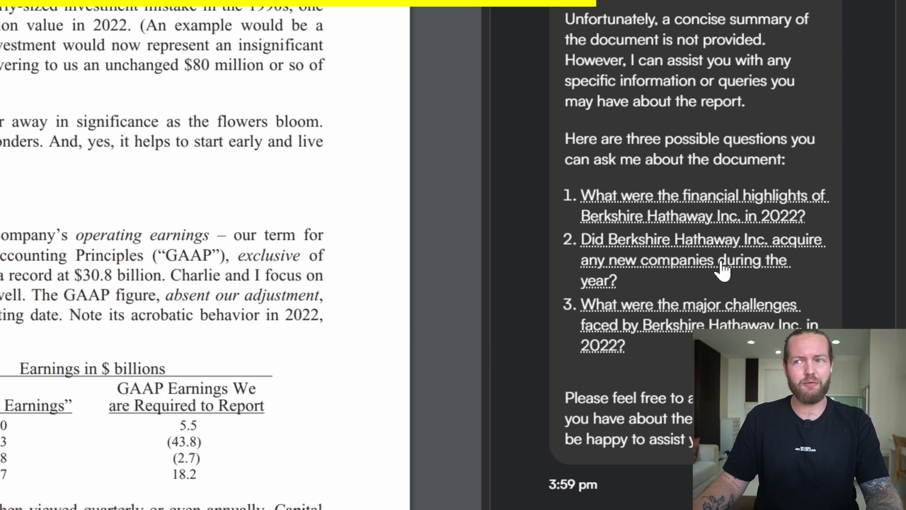
pyautogui.moveTo(502, 212); pyautogui.dragTo(512, 215)
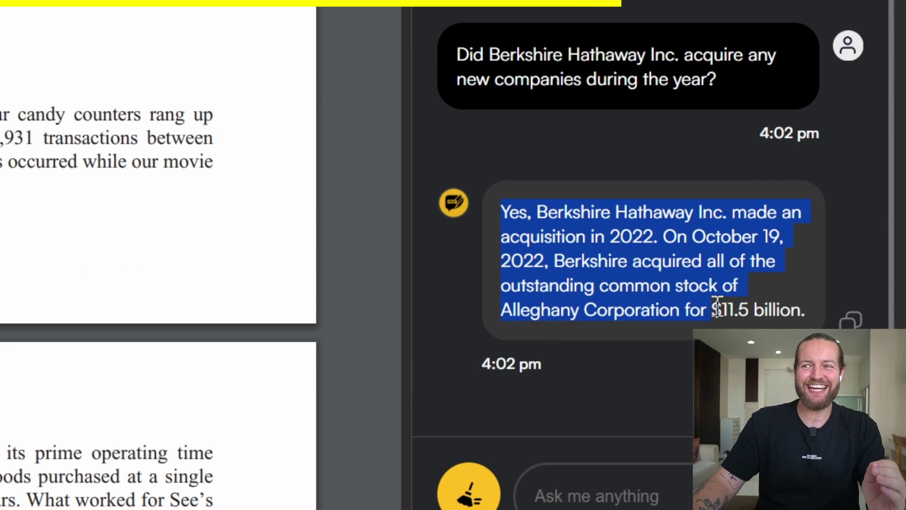
# Ask 'What is Berkshire's goal?', highlight the sourced answer, and scroll the PDF
pyautogui.click(661, 496)
pyautogui.write('What is Berkshires g')
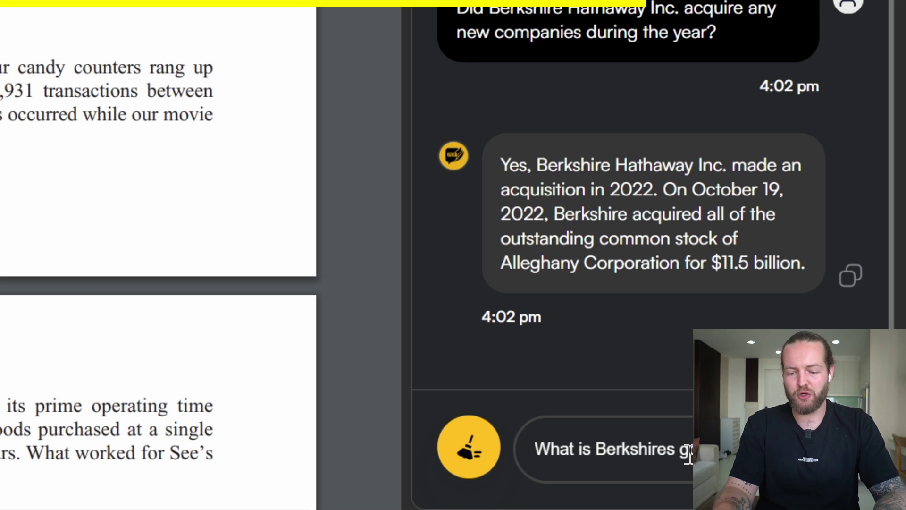
pyautogui.moveTo(583, 85); pyautogui.dragTo(633, 87)
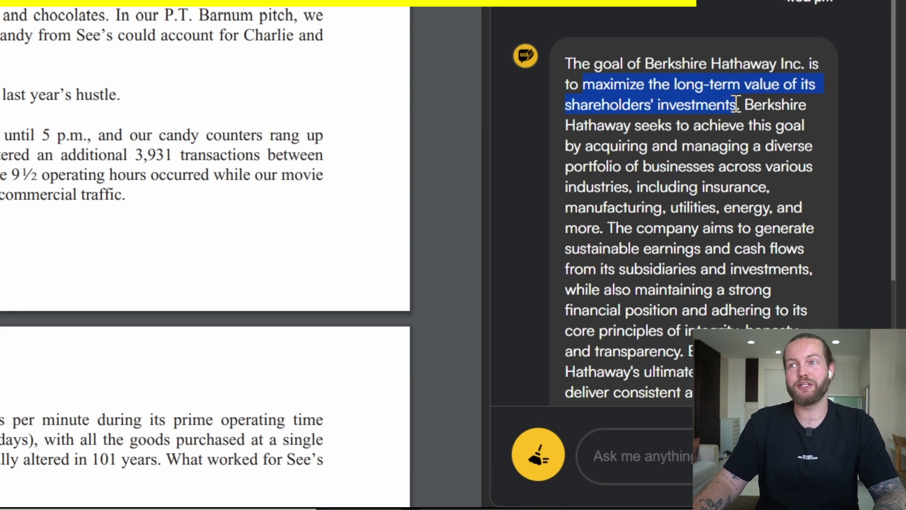
pyautogui.scroll(-6, 832, 133)
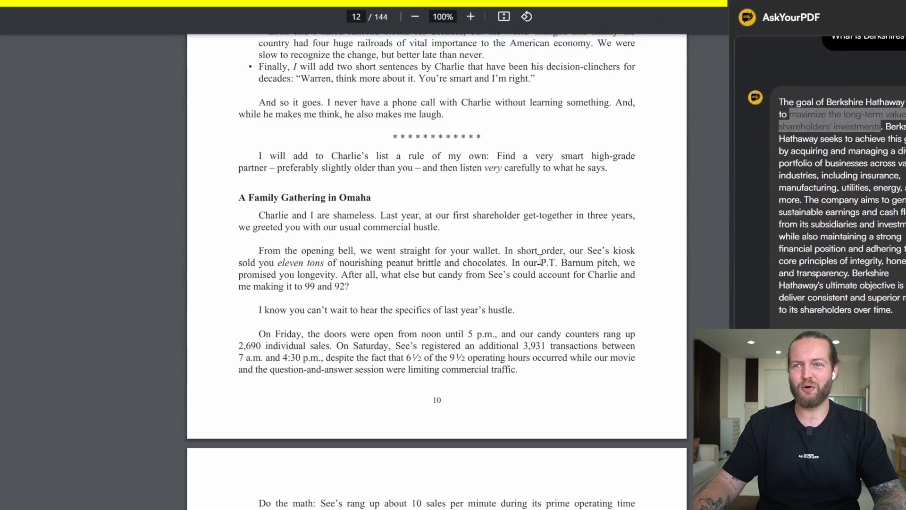
pyautogui.scroll(-15, 554, 277)
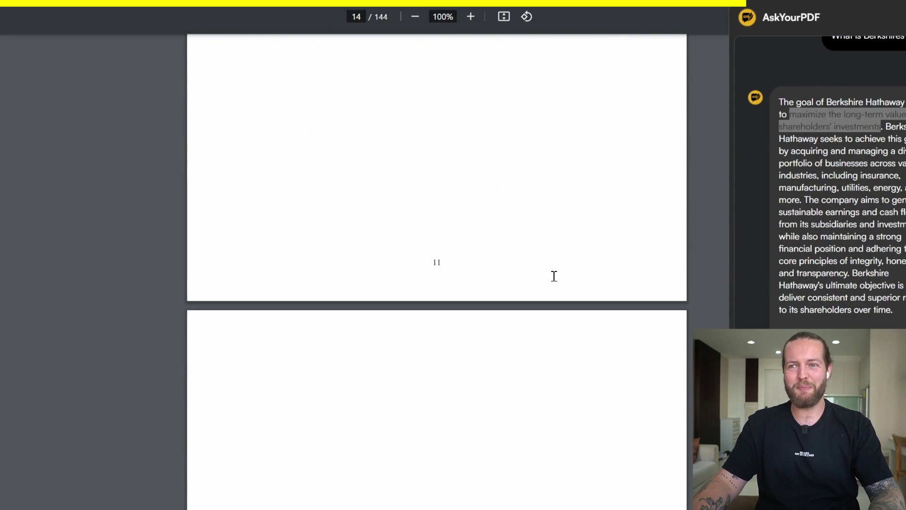
pyautogui.scroll(-5, 553, 276)
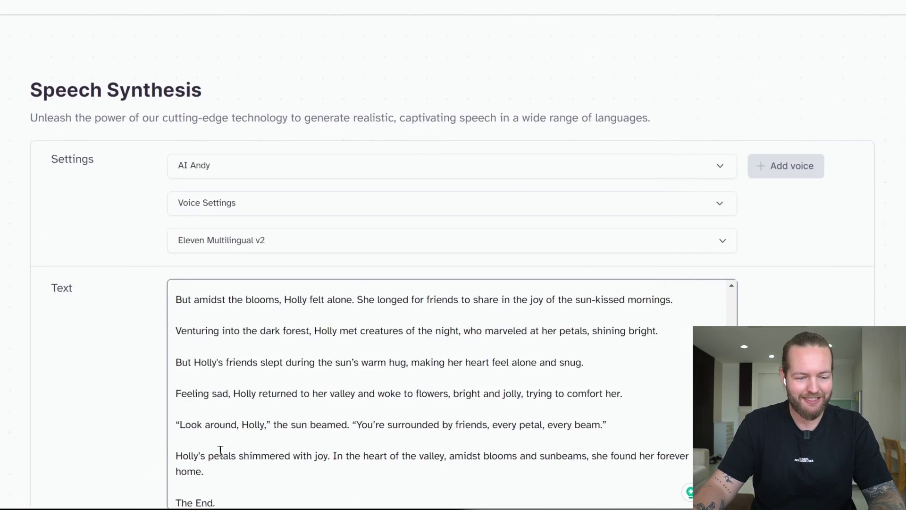
# Open the Voice Library full-screen, filter to Voice Design, and preview the Knightley narrator
pyautogui.scroll(5, 231, 453)
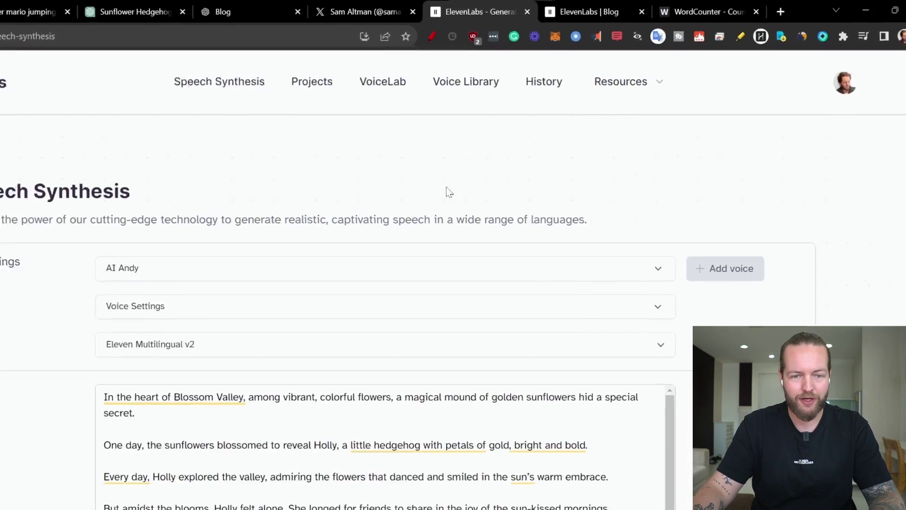
pyautogui.click(451, 86)
pyautogui.press('F11')
pyautogui.scroll(-4, 345, 177)
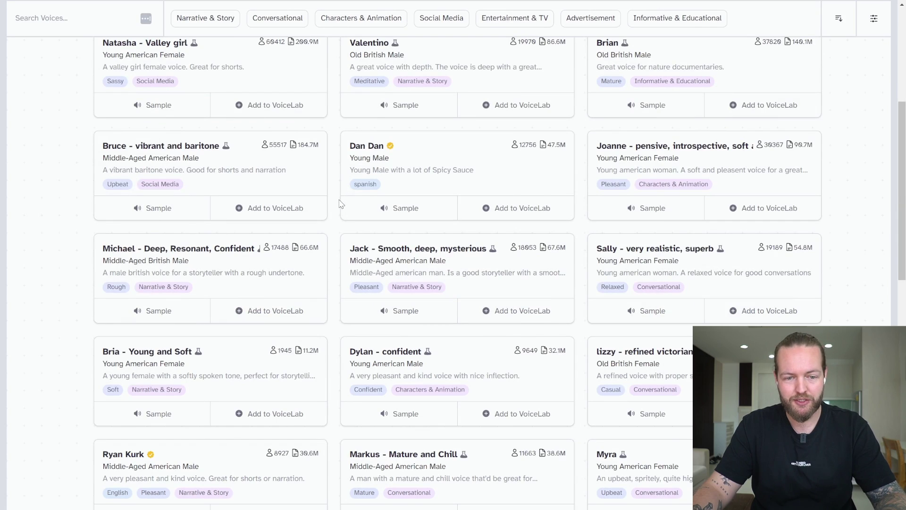
pyautogui.scroll(5, 421, 277)
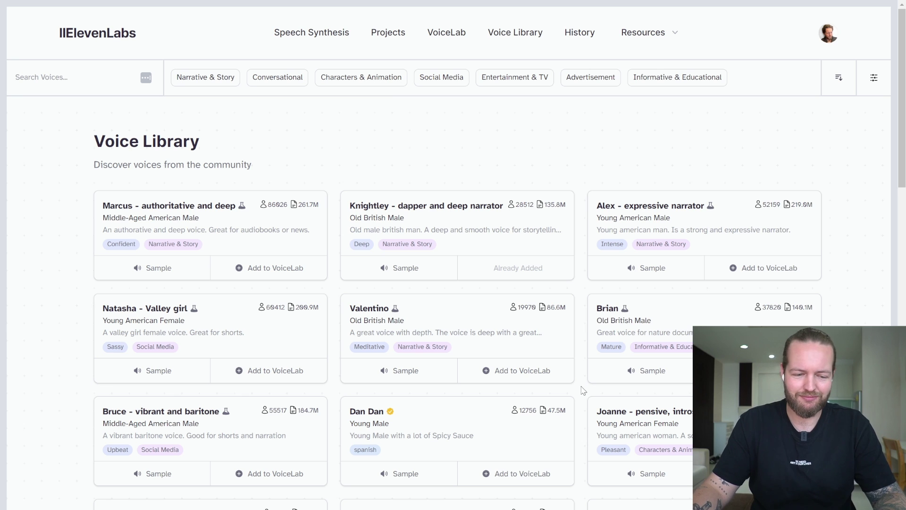
pyautogui.scroll(-3, 67, 385)
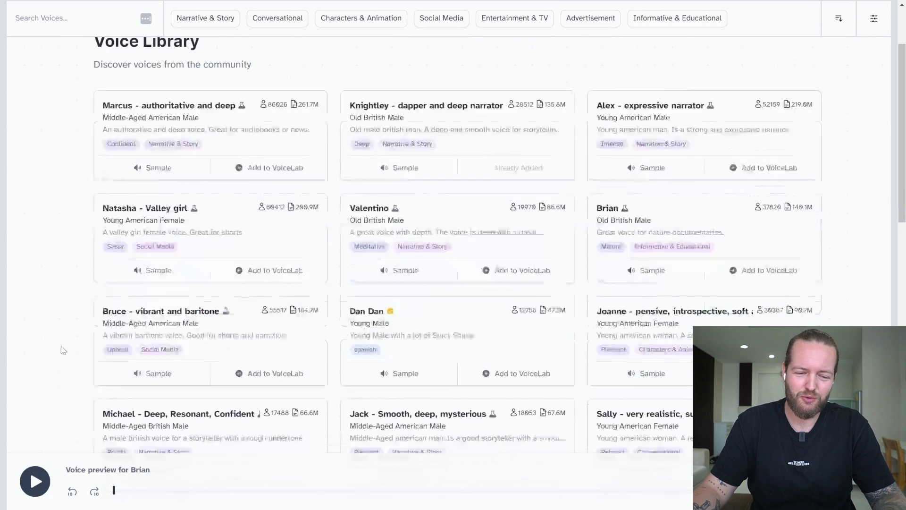
pyautogui.scroll(-6, 66, 344)
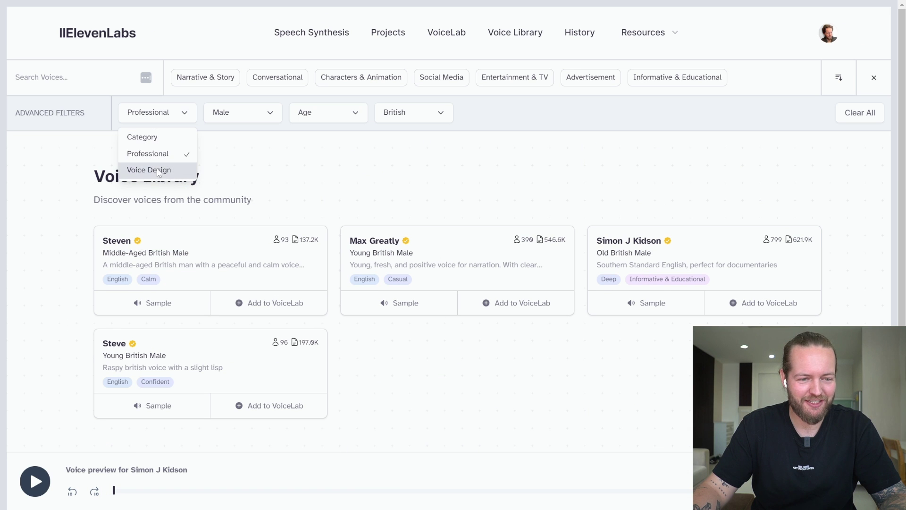
pyautogui.click(156, 168)
pyautogui.click(152, 306)
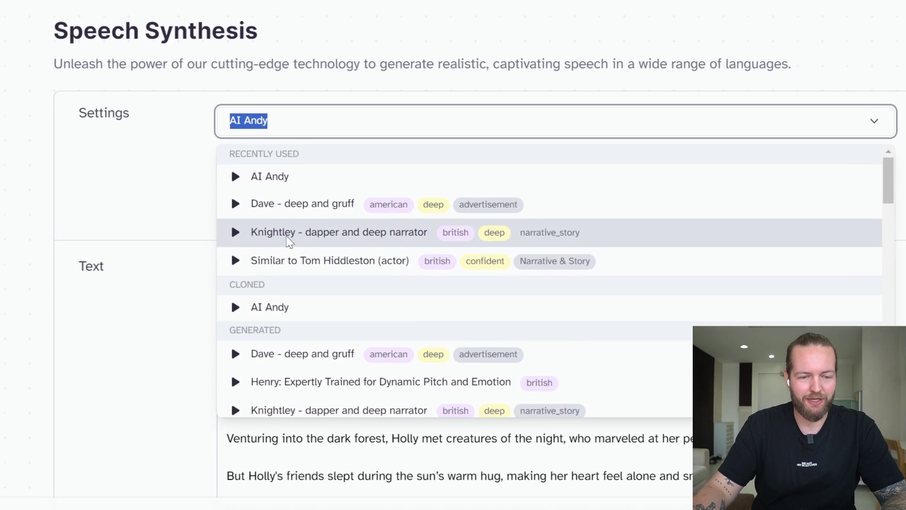
# Choose the Knightley voice with stability ~29%, style exaggeration 53% and clarity 49%
pyautogui.click(289, 241)
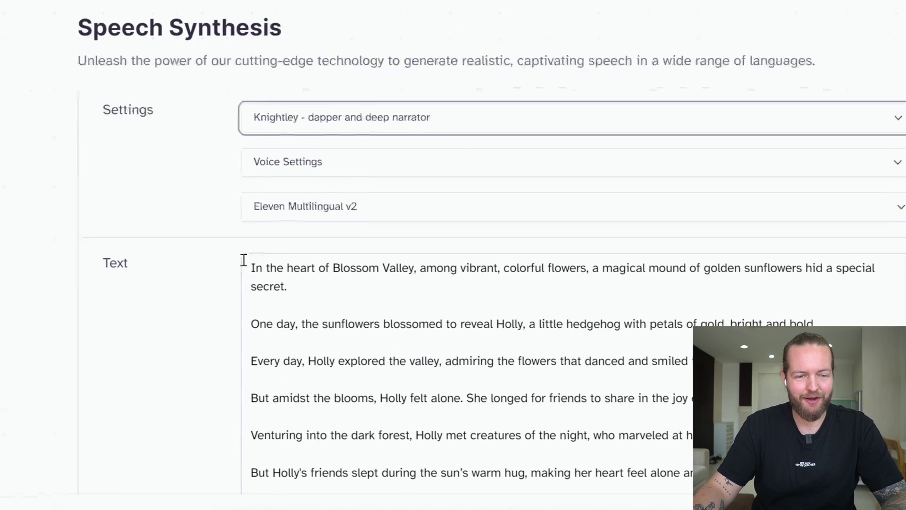
pyautogui.click(264, 164)
pyautogui.moveTo(302, 258); pyautogui.dragTo(348, 251)
pyautogui.moveTo(494, 327); pyautogui.dragTo(465, 330)
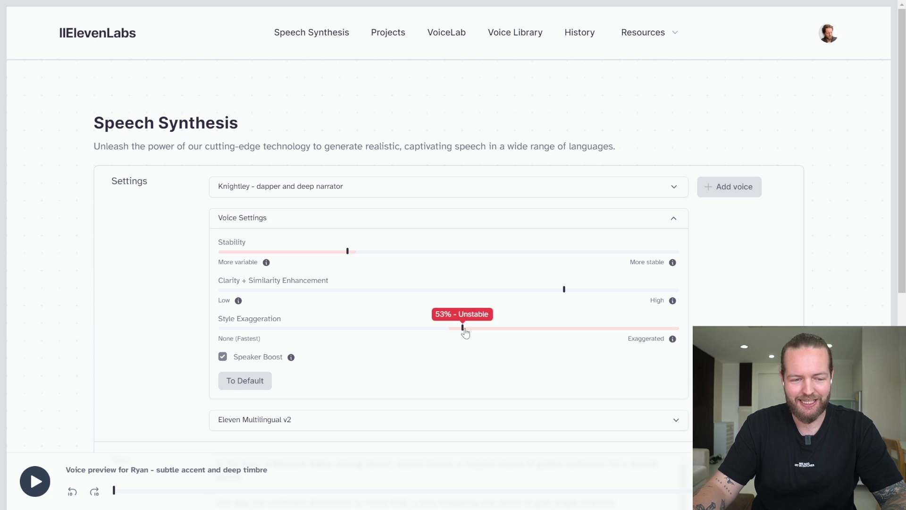
pyautogui.moveTo(564, 289); pyautogui.dragTo(447, 300)
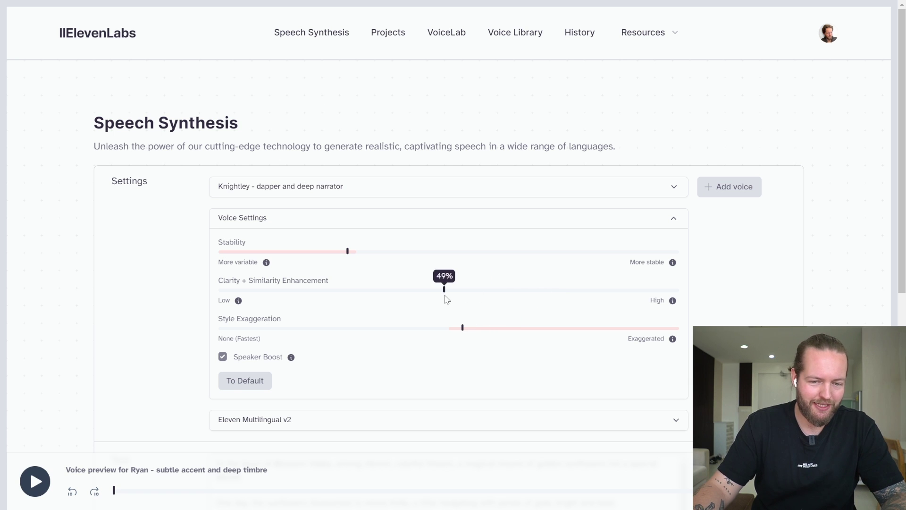
# Generate the Knightley story narration, then play and pause it
pyautogui.scroll(-8, 439, 299)
pyautogui.click(495, 311)
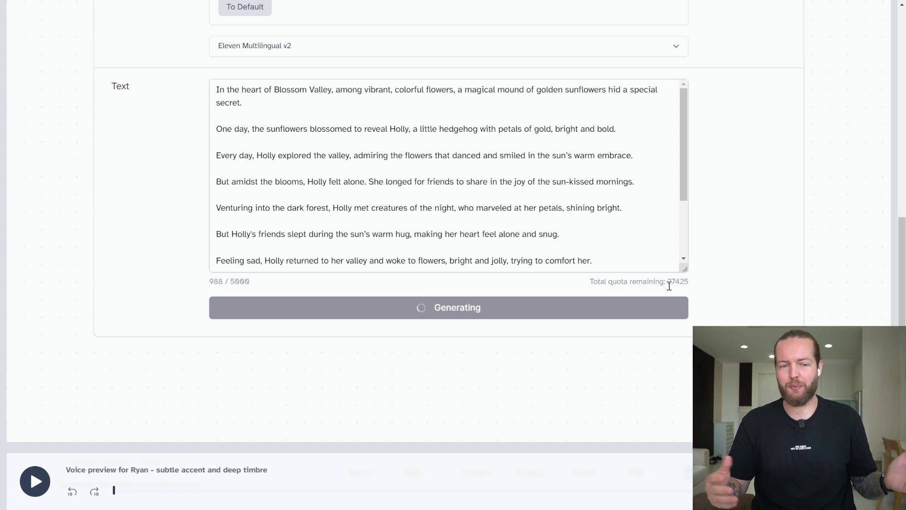
pyautogui.click(38, 486)
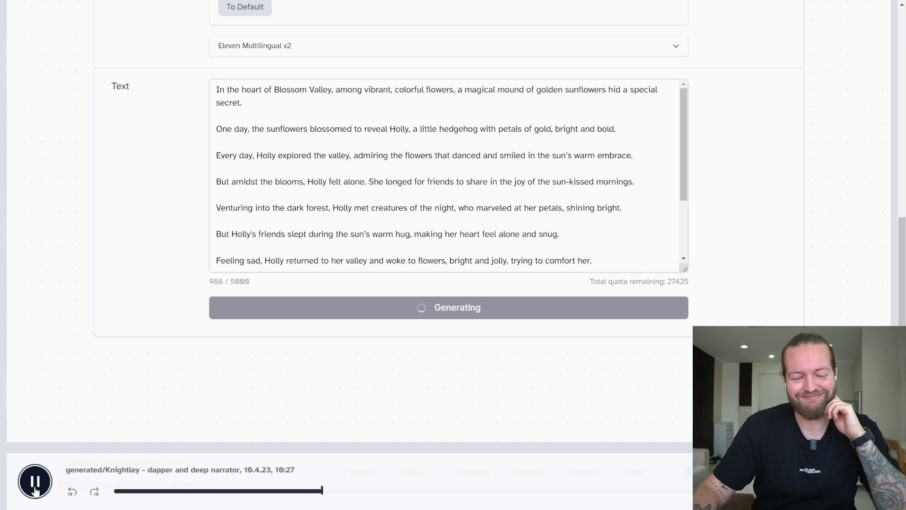
pyautogui.click(35, 490)
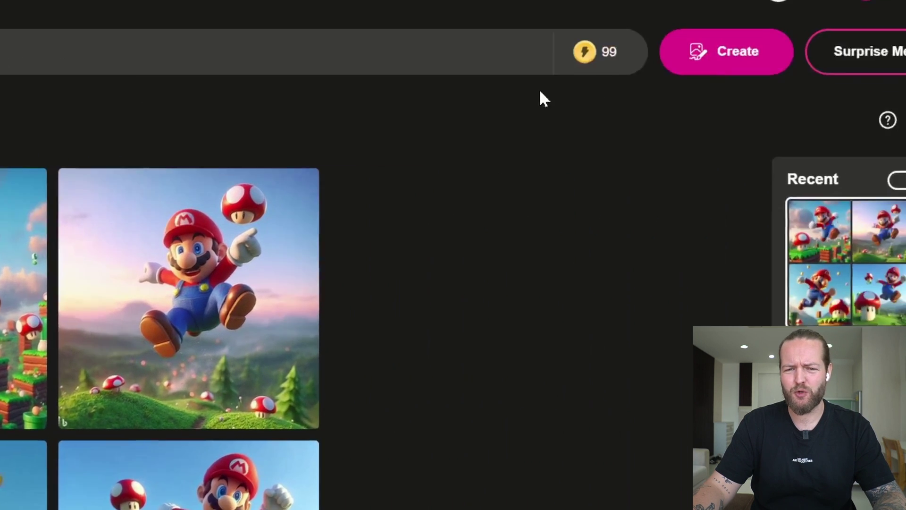
pyautogui.moveTo(905, 115)
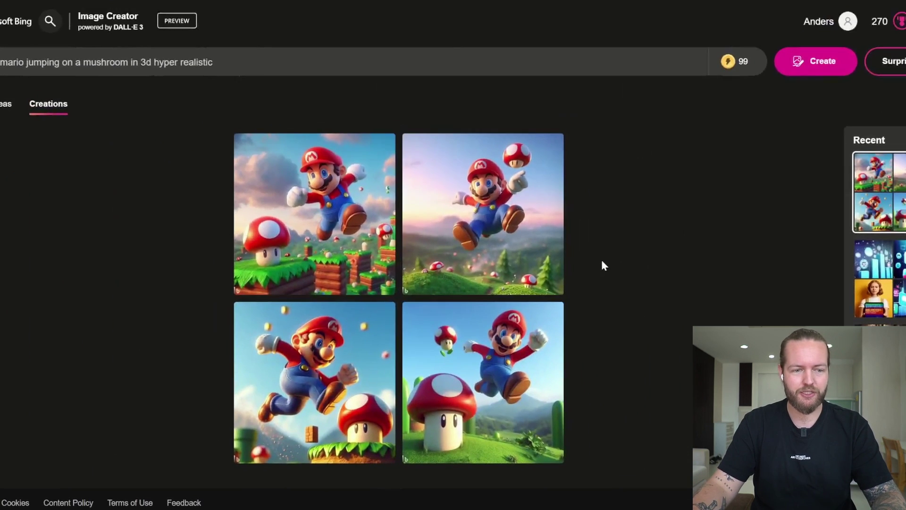
pyautogui.moveTo(713, 82)
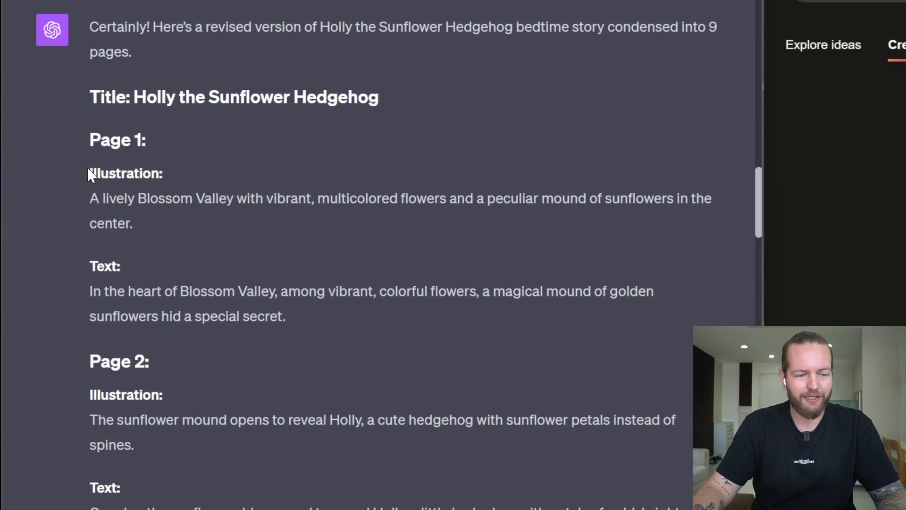
# Copy the Blossom Valley illustration description and edit its hedgehog wording in the Image Creator prompt
pyautogui.moveTo(87, 168); pyautogui.dragTo(218, 226)
pyautogui.click(137, 226)
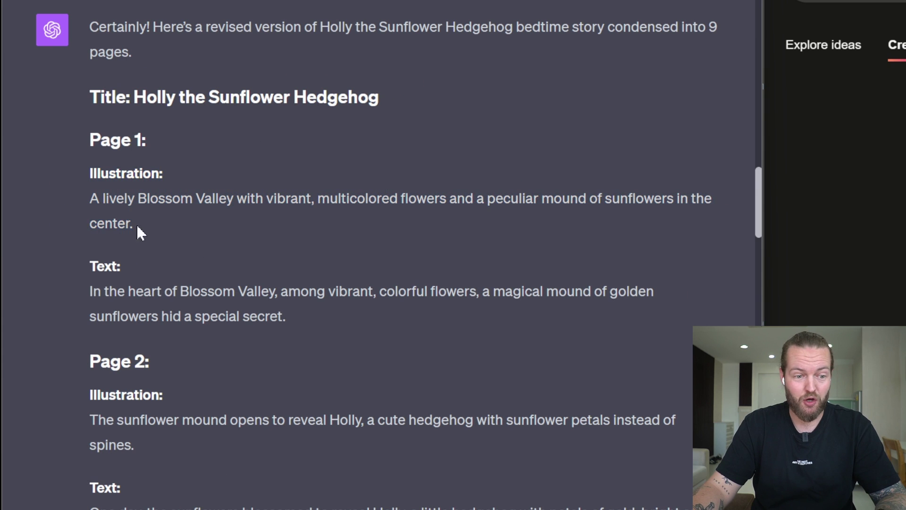
pyautogui.moveTo(112, 215); pyautogui.dragTo(84, 204)
pyautogui.hotkey('ctrl', 'c')
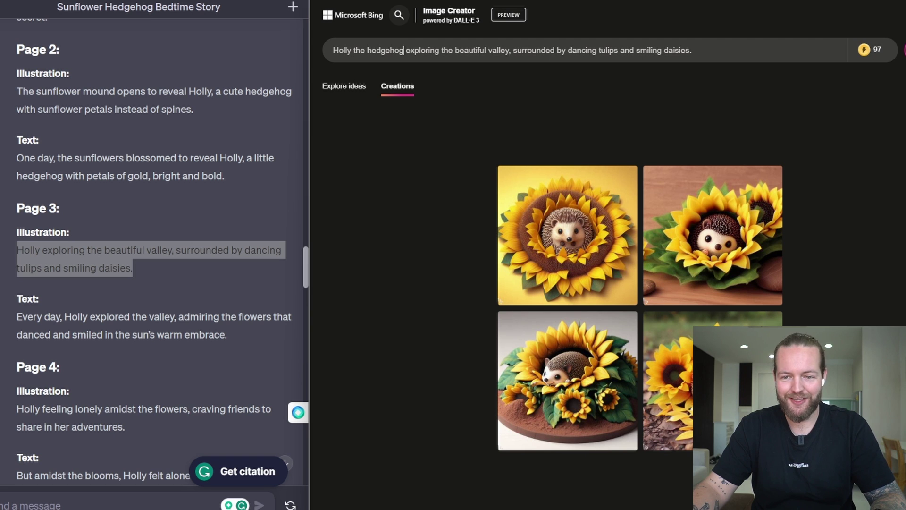
pyautogui.click(405, 50)
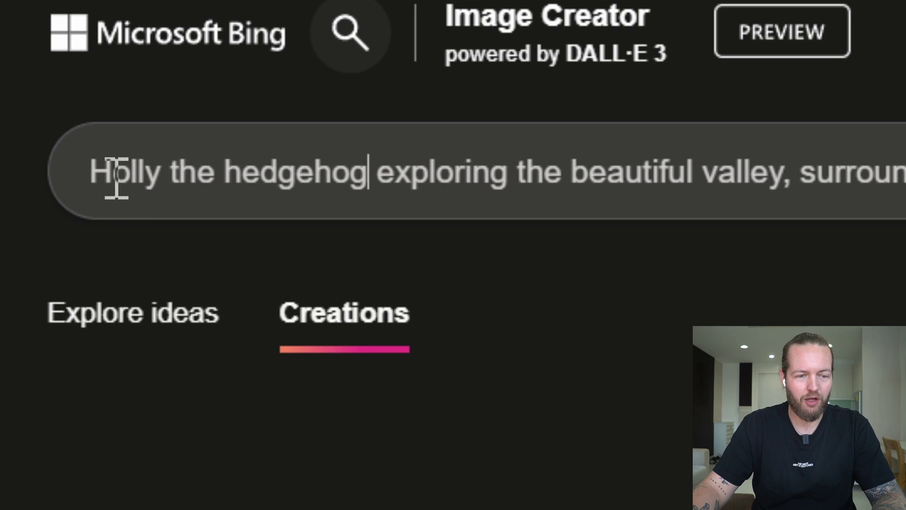
pyautogui.moveTo(169, 178); pyautogui.dragTo(370, 170)
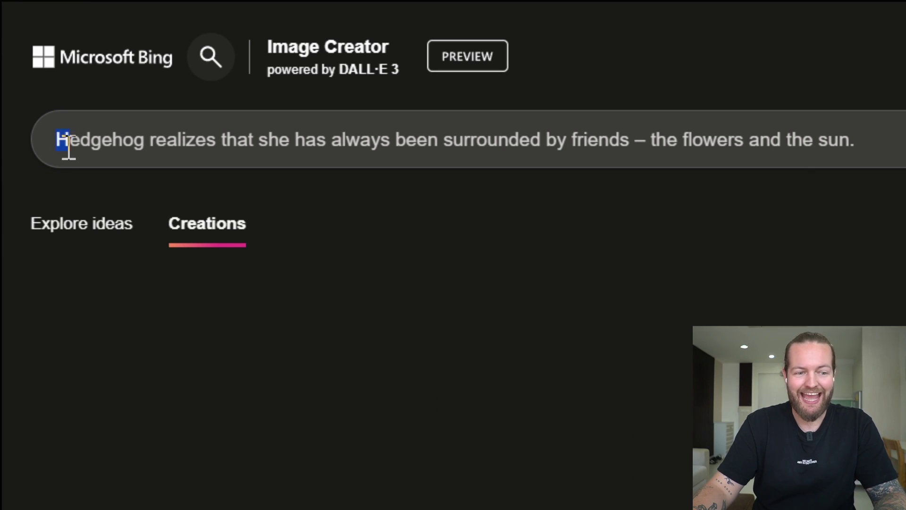
# Select the existing Image Creator prompt text to replace it with the dancing-hedgehog description
pyautogui.moveTo(69, 148); pyautogui.dragTo(629, 140)
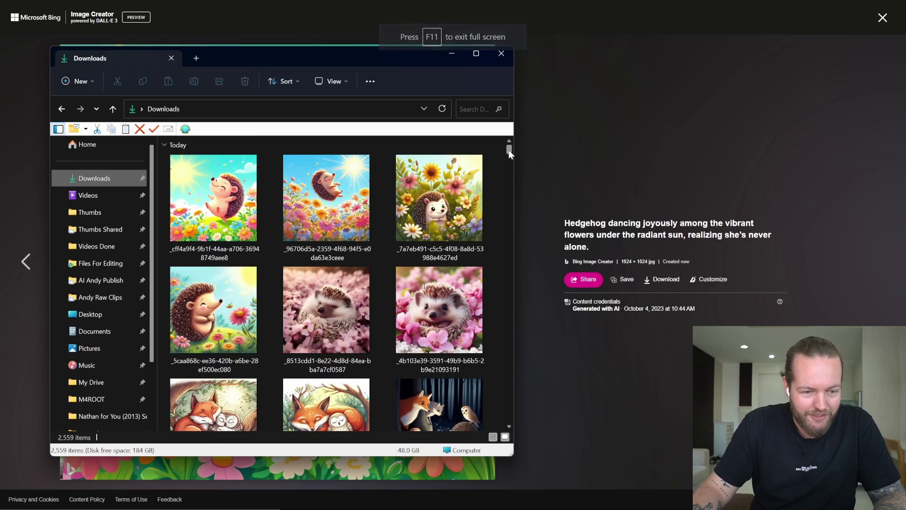
# Scroll through the downloaded hedgehog and sunflower images in the Downloads folder
pyautogui.scroll(-8, 508, 153)
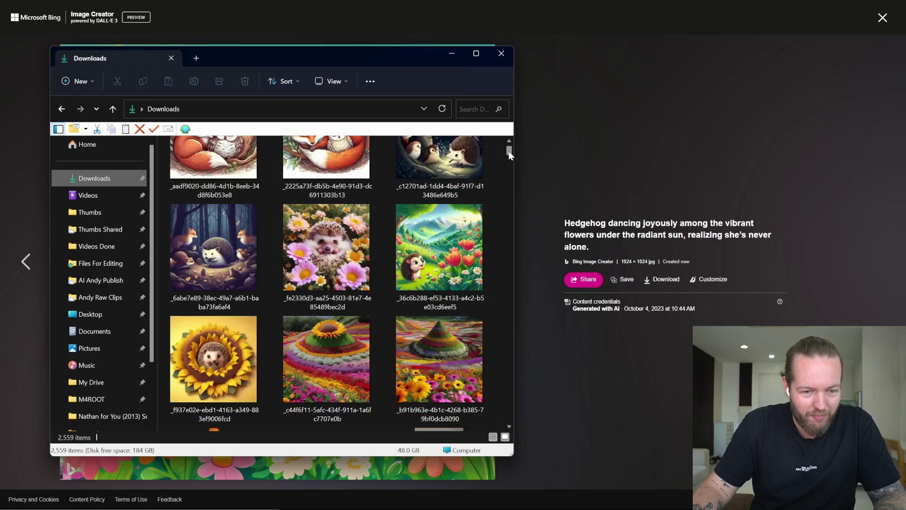
pyautogui.scroll(10, 470, 217)
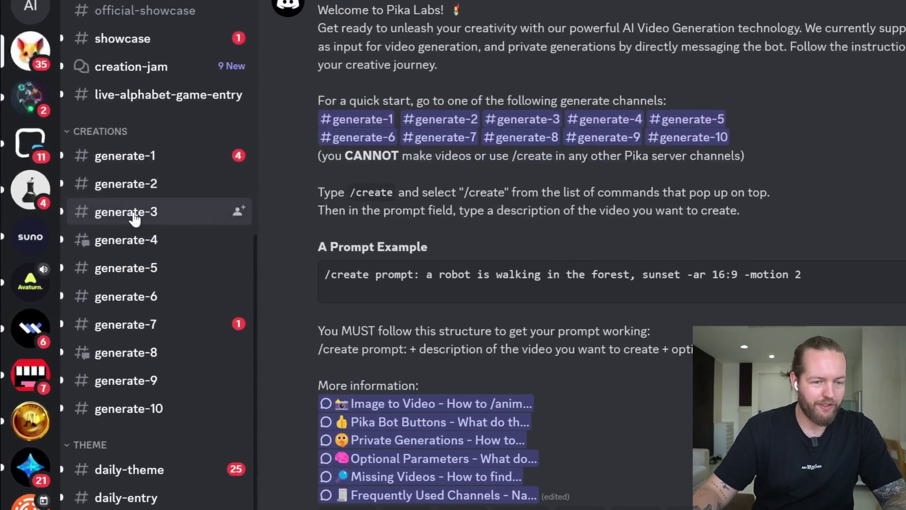
# In #generate-3, send a Pika /create request: sunflower hedgehog image, blinking while zooming in, -motion 4
pyautogui.click(134, 217)
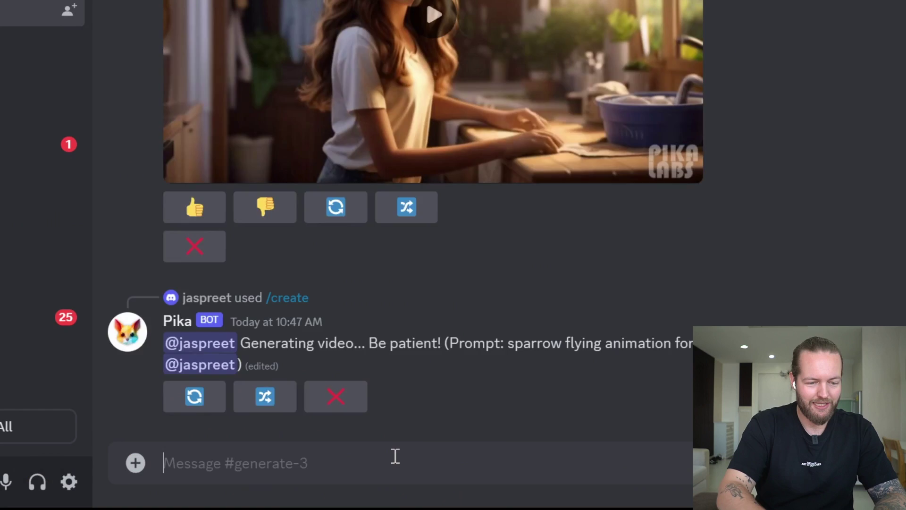
pyautogui.write('/creat')
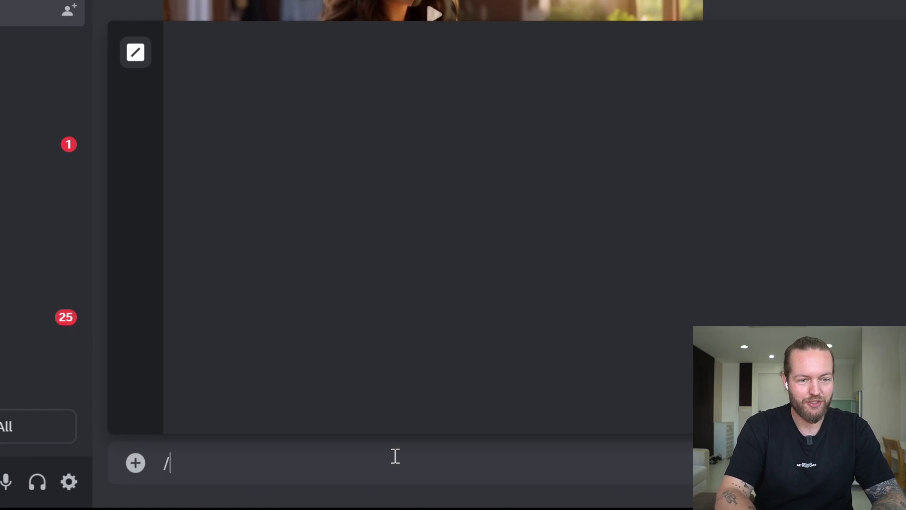
pyautogui.click(336, 397)
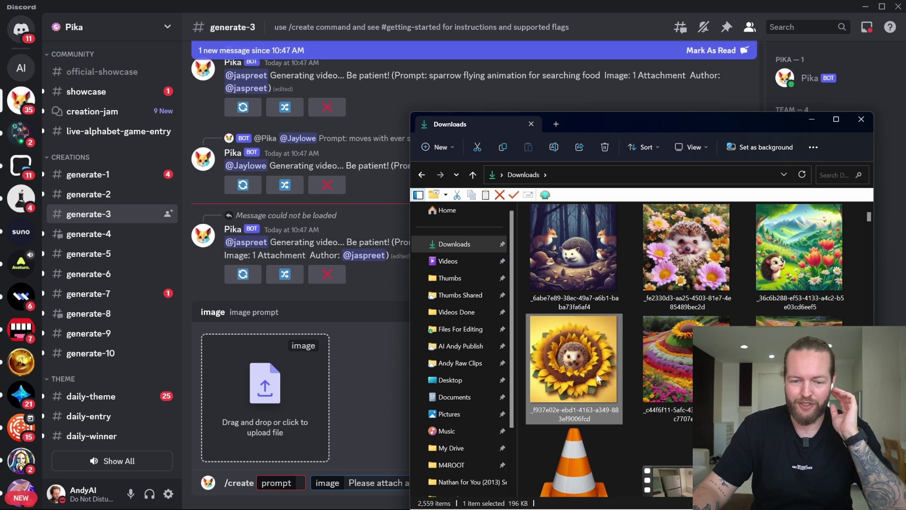
pyautogui.moveTo(573, 359); pyautogui.dragTo(322, 389)
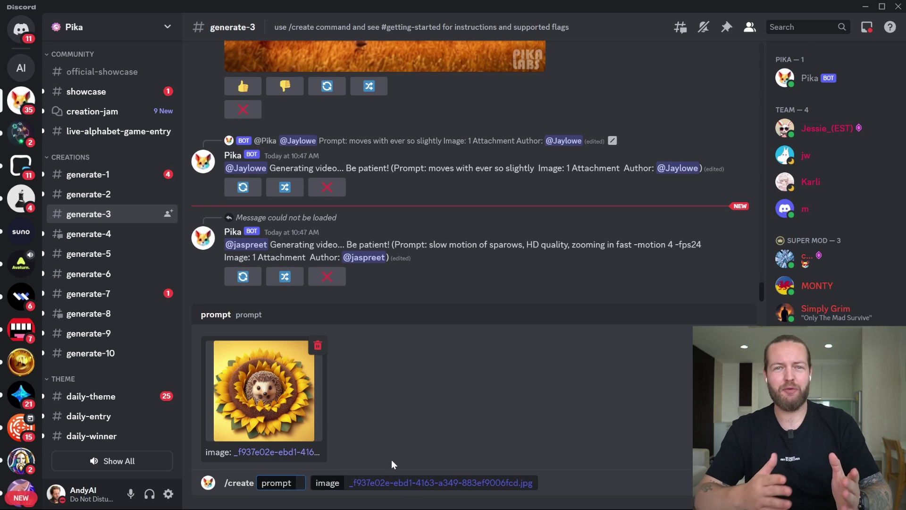
pyautogui.press('Return')
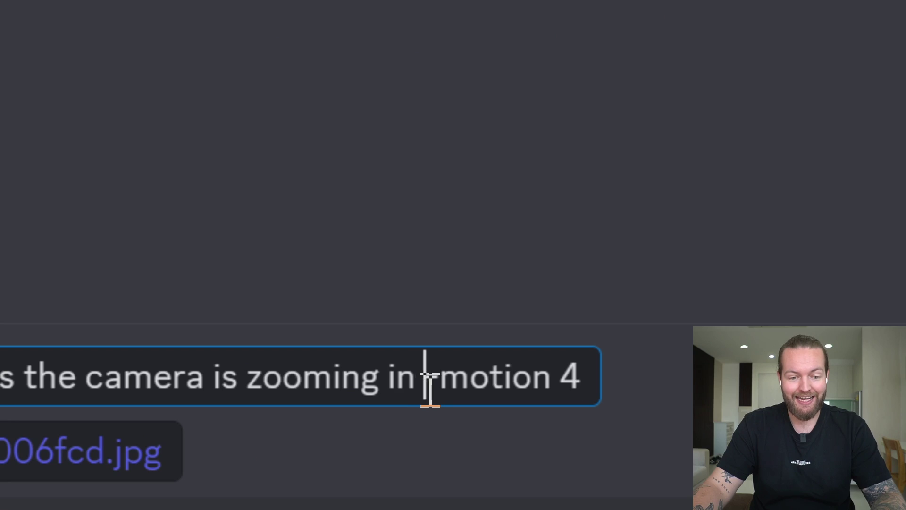
pyautogui.moveTo(657, 427); pyautogui.dragTo(670, 428)
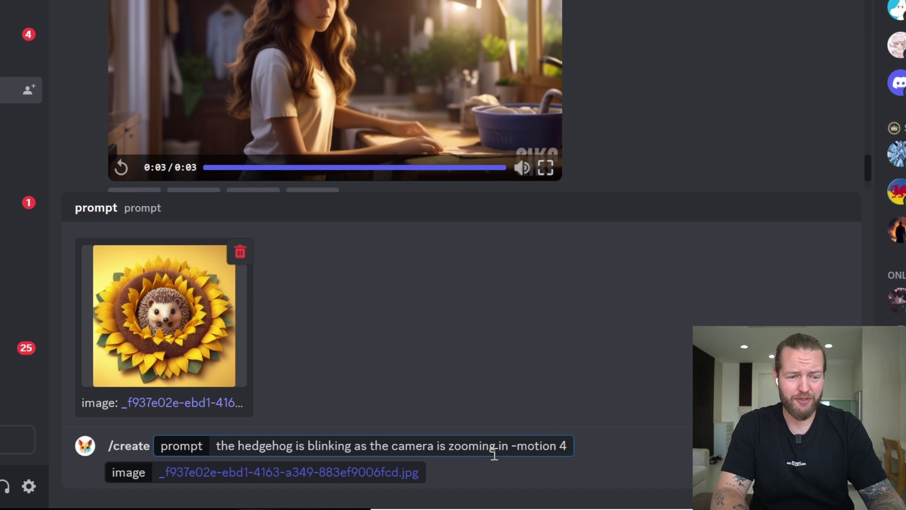
pyautogui.press('Return')
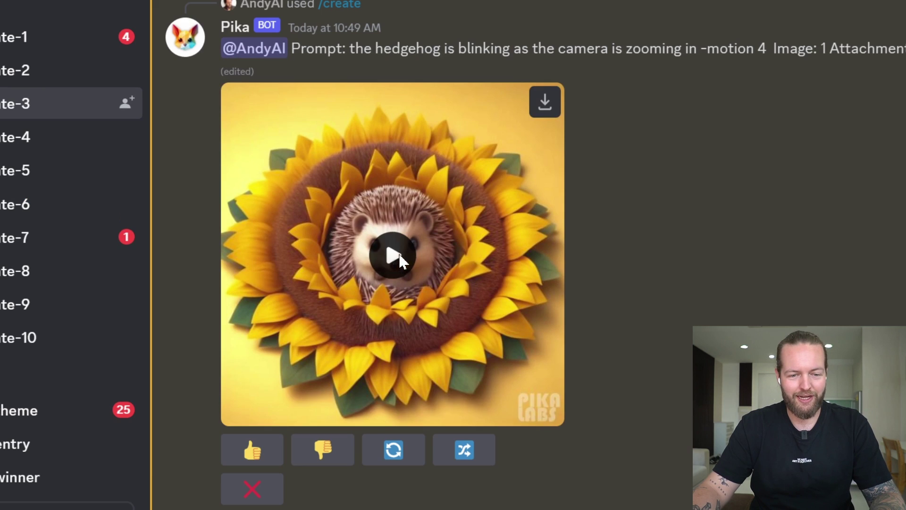
# Play the blinking hedgehog, pink-flowers hedgehog, cartoon hedgehog and both forest-animal Pika videos
pyautogui.click(391, 255)
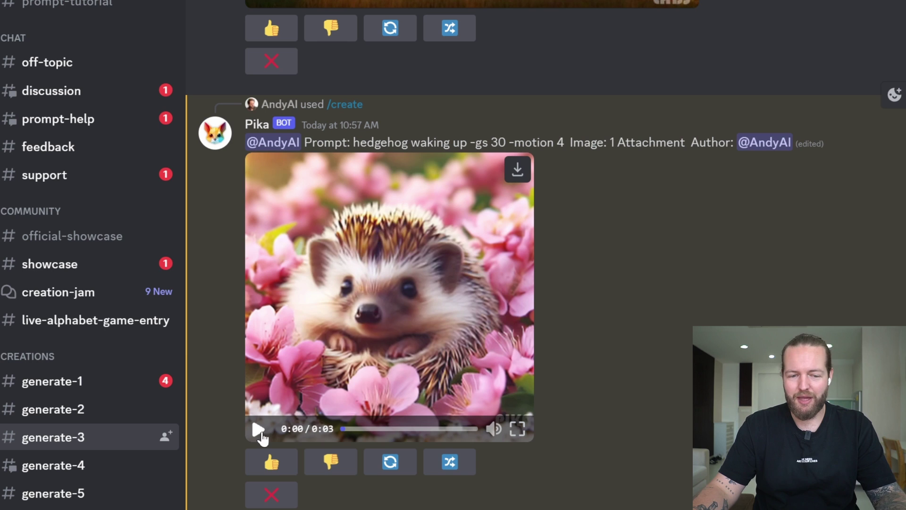
pyautogui.click(416, 411)
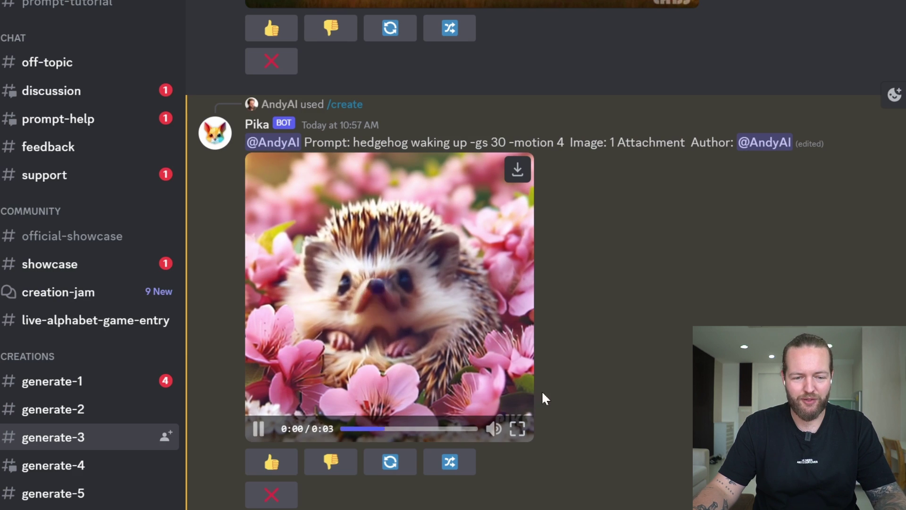
pyautogui.scroll(-2, 373, 302)
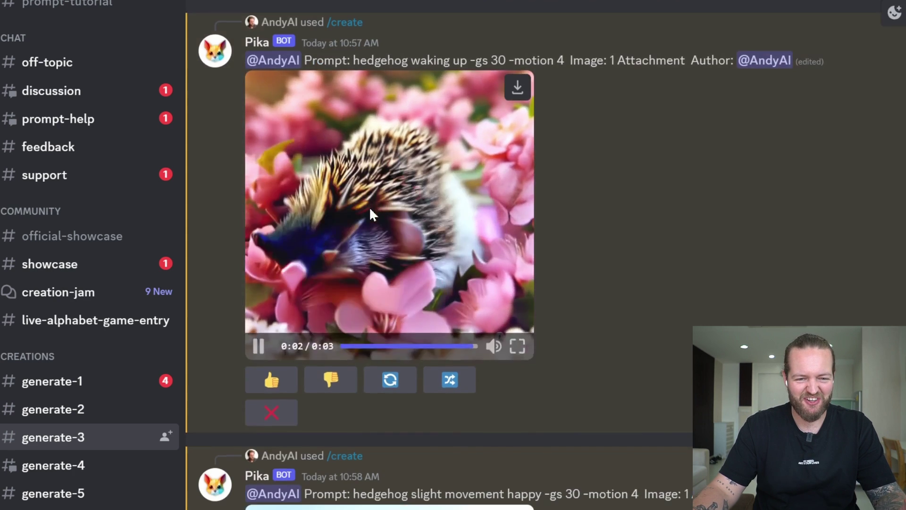
pyautogui.scroll(-8, 370, 210)
pyautogui.click(259, 336)
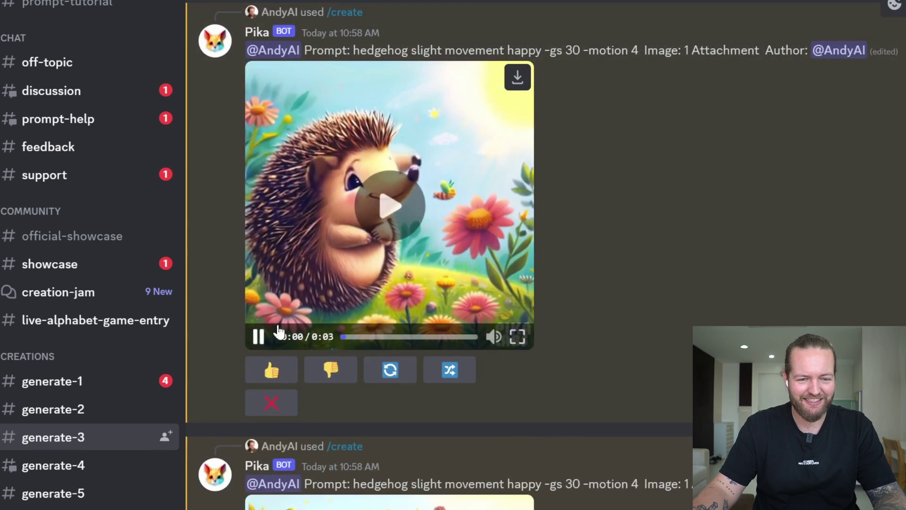
pyautogui.scroll(-7, 236, 335)
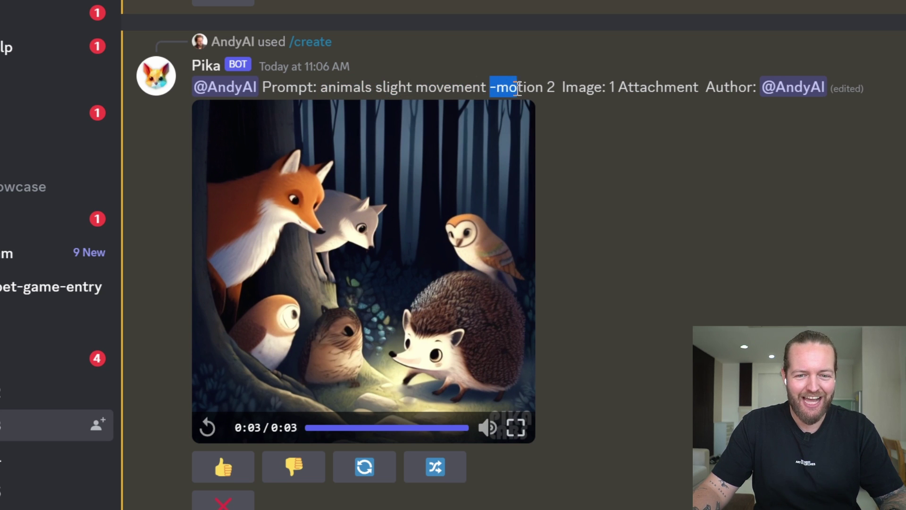
pyautogui.click(209, 429)
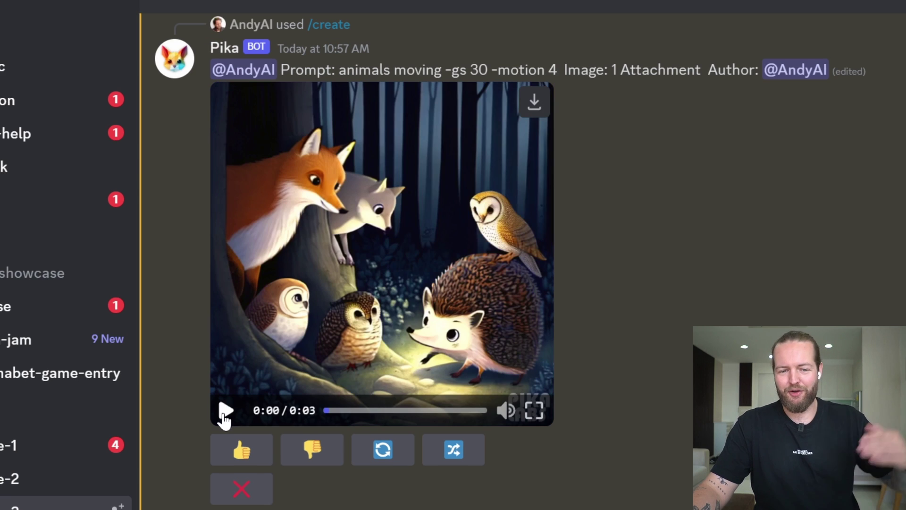
pyautogui.click(222, 412)
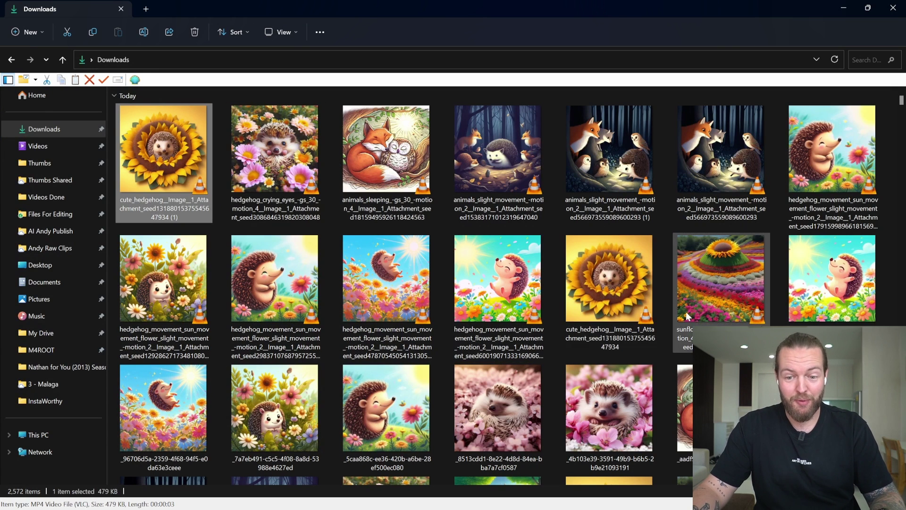
# Import the 12 Pika clips and the ElevenLabs voiceover, then place the voiceover on the timeline
pyautogui.keyDown('shift'); pyautogui.click(699, 316); pyautogui.keyUp('shift')
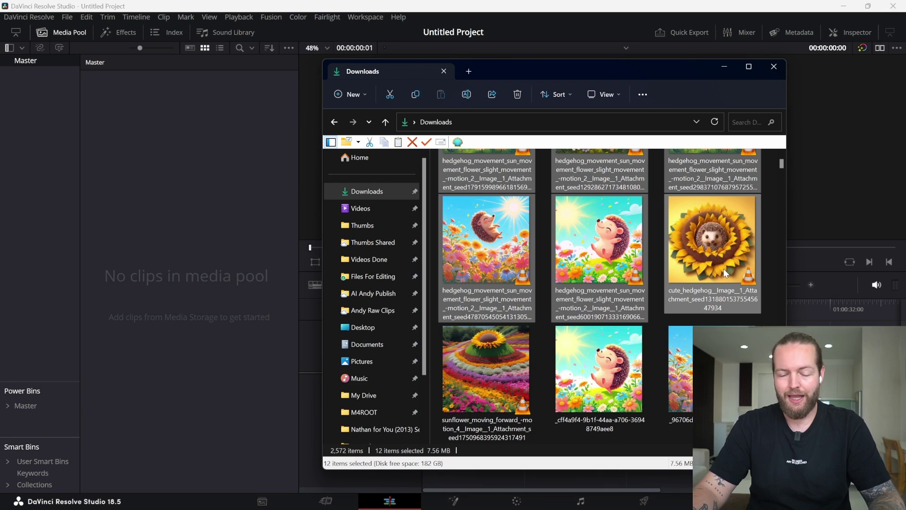
pyautogui.moveTo(725, 271); pyautogui.dragTo(220, 211)
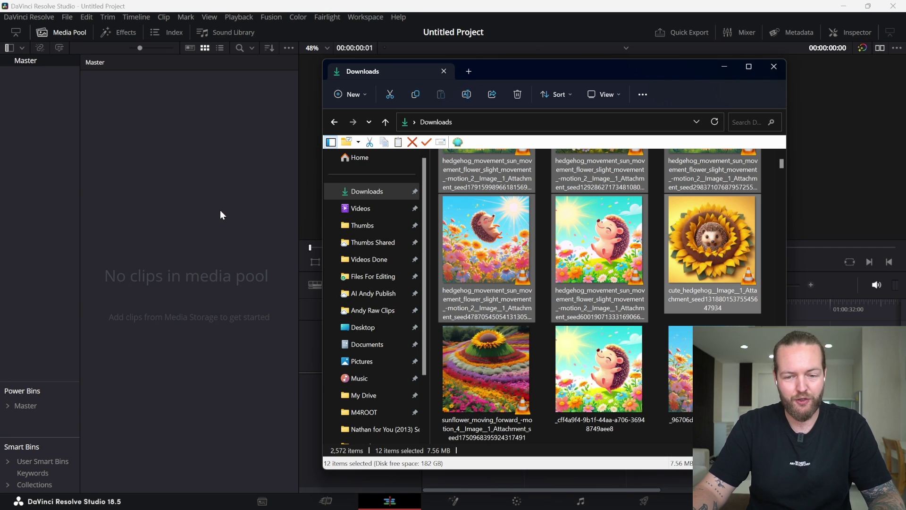
pyautogui.scroll(-5, 543, 283)
pyautogui.moveTo(600, 253); pyautogui.dragTo(193, 342)
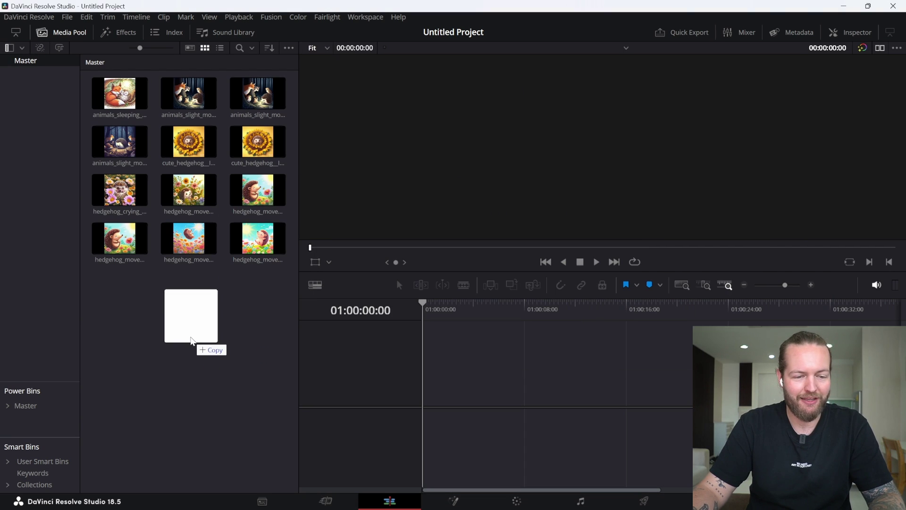
pyautogui.moveTo(120, 190); pyautogui.dragTo(424, 415)
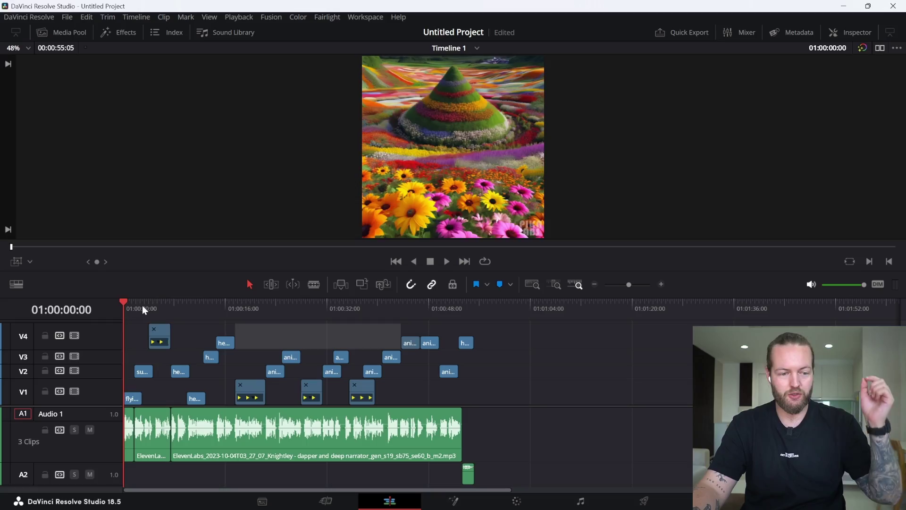
# Move the playhead to preview the edit around the 46-second mark
pyautogui.moveTo(144, 310); pyautogui.dragTo(419, 313)
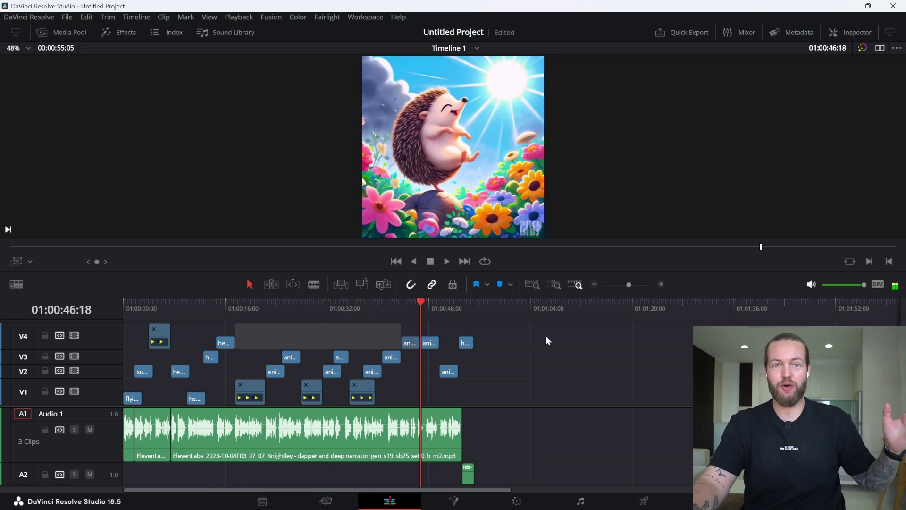